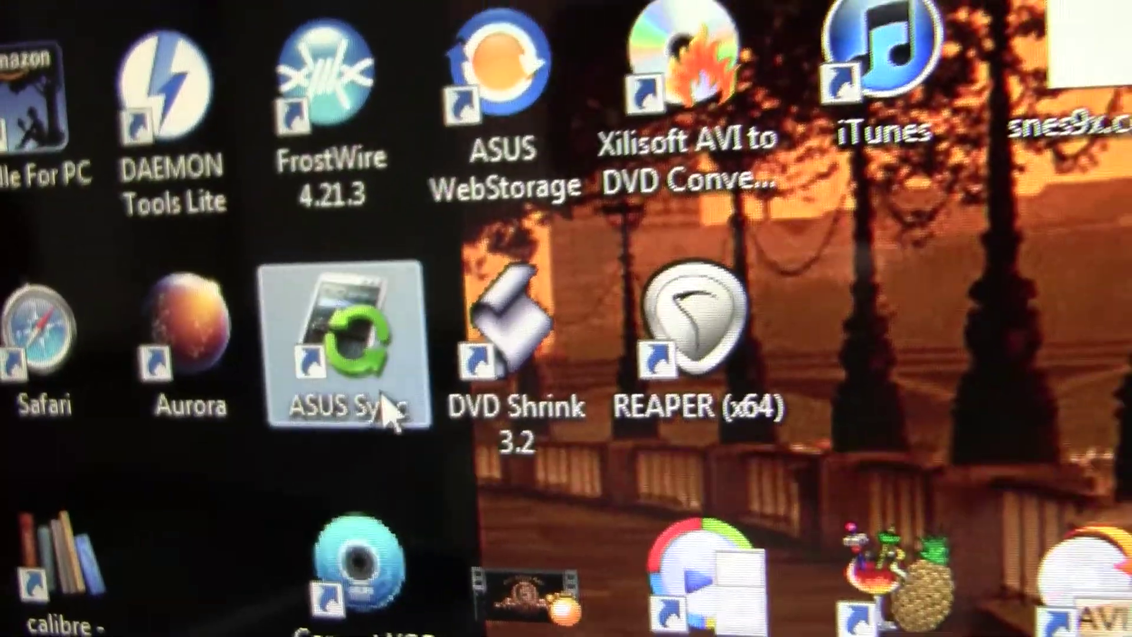
# - Launch ASUS Sync from the desktop shortcut to show the Transformer TF101 overview
pyautogui.doubleClick(389, 414)
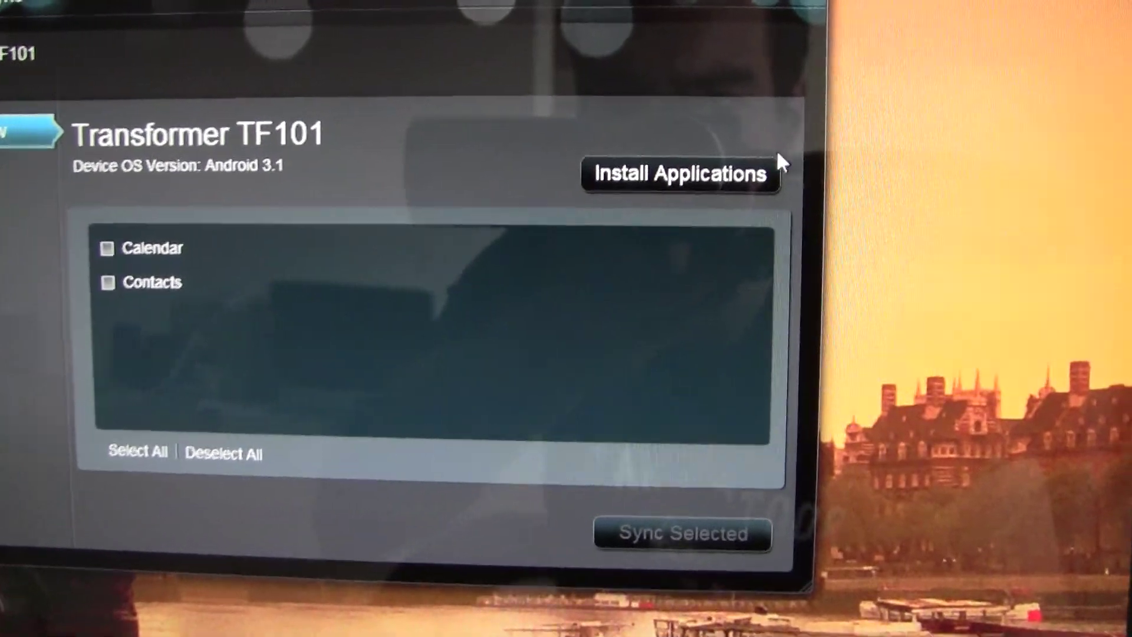
# - Choose bWidgetTest-1.1.1.apk as the application to install on the tablet
pyautogui.click(734, 180)
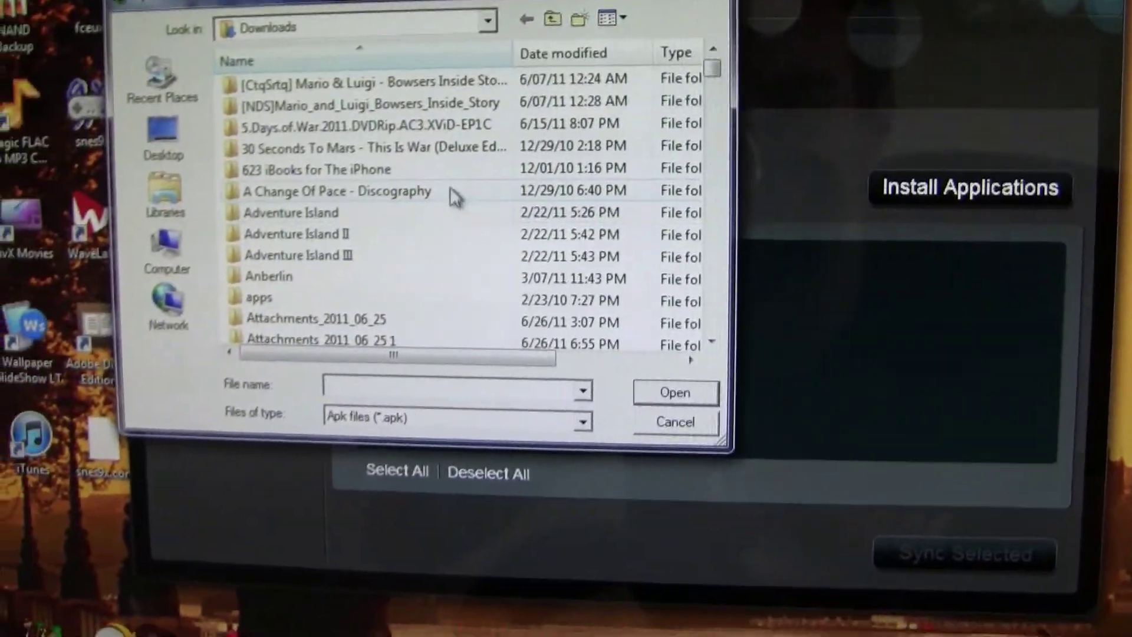
pyautogui.scroll(-10, 266, 265)
pyautogui.click(567, 278)
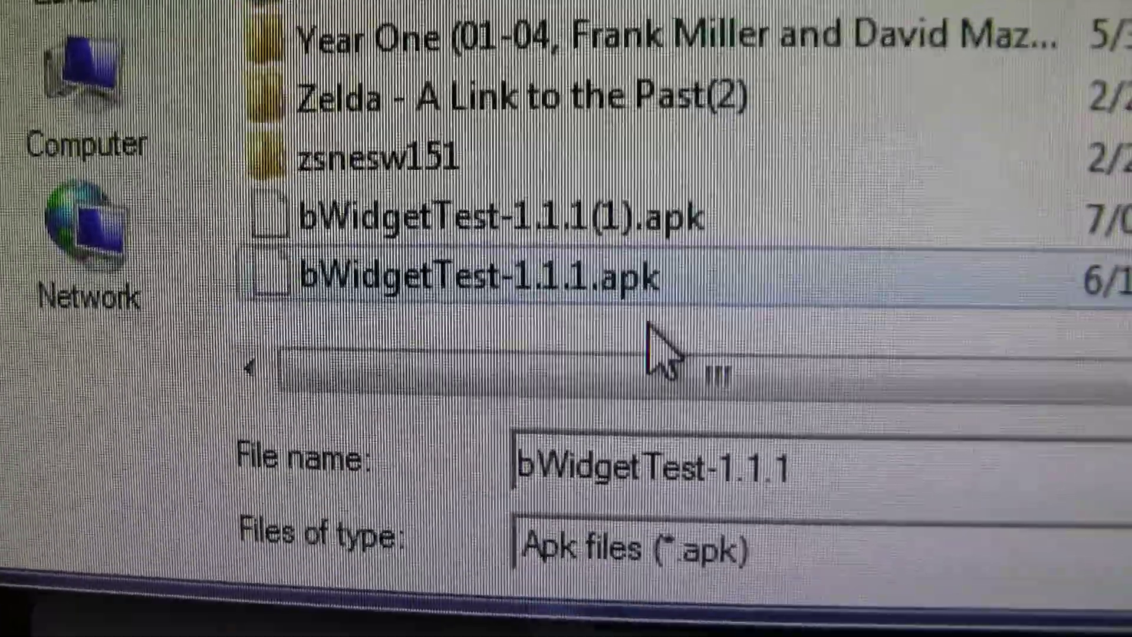